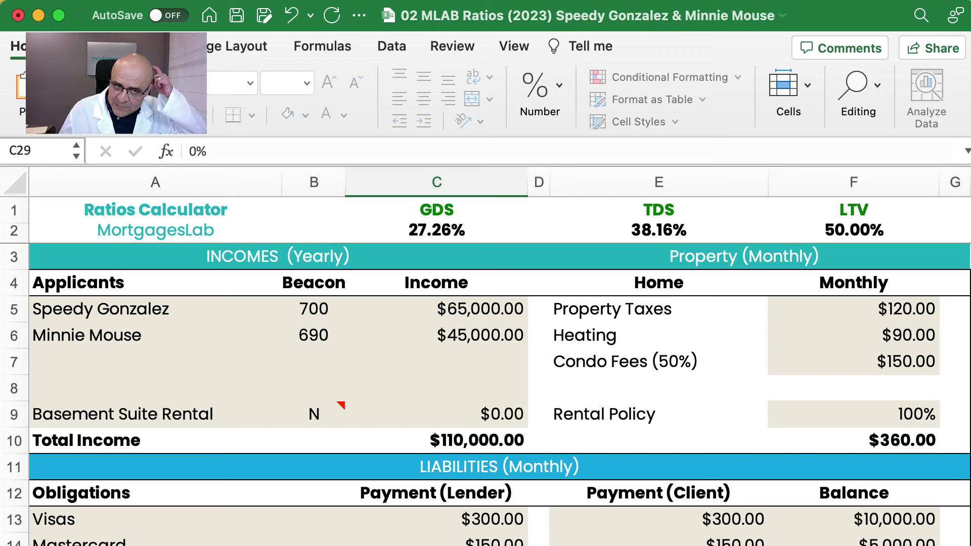
Review both applicants' names, Beacon scores and yearly incomes
click(88, 315)
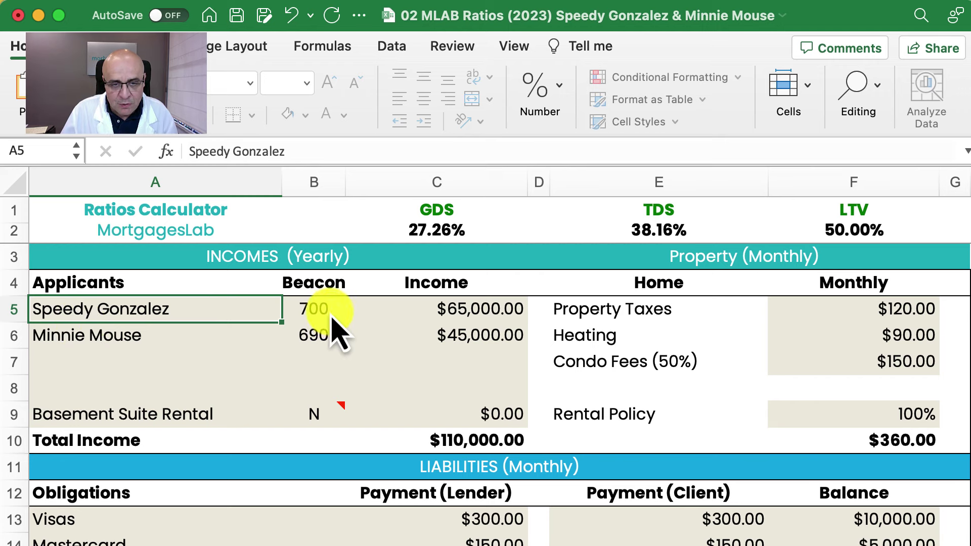
drag(325, 311, 317, 331)
click(84, 342)
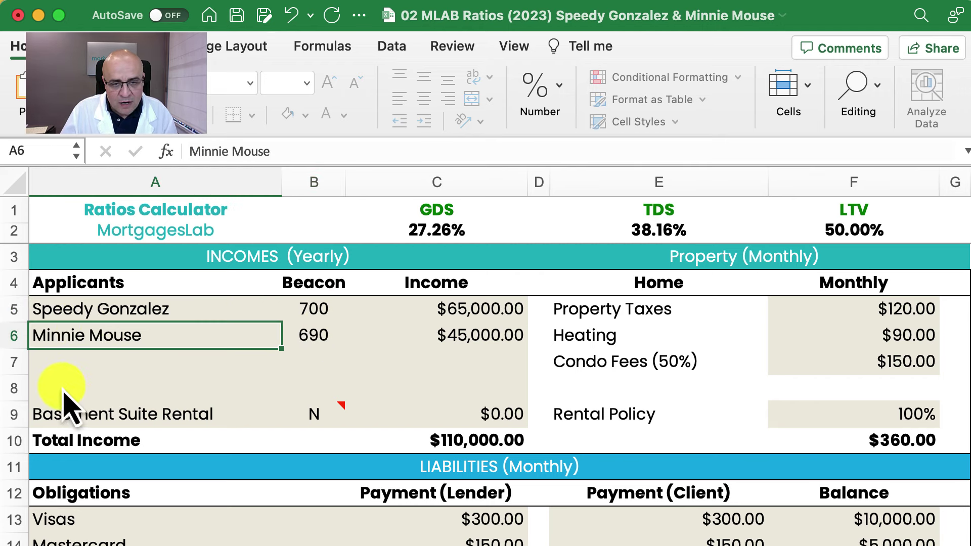
click(475, 313)
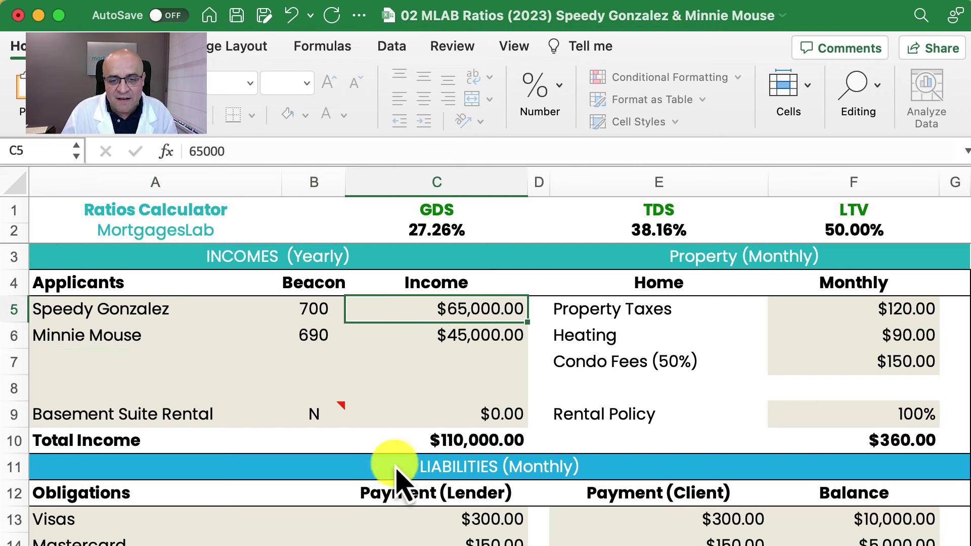
click(472, 339)
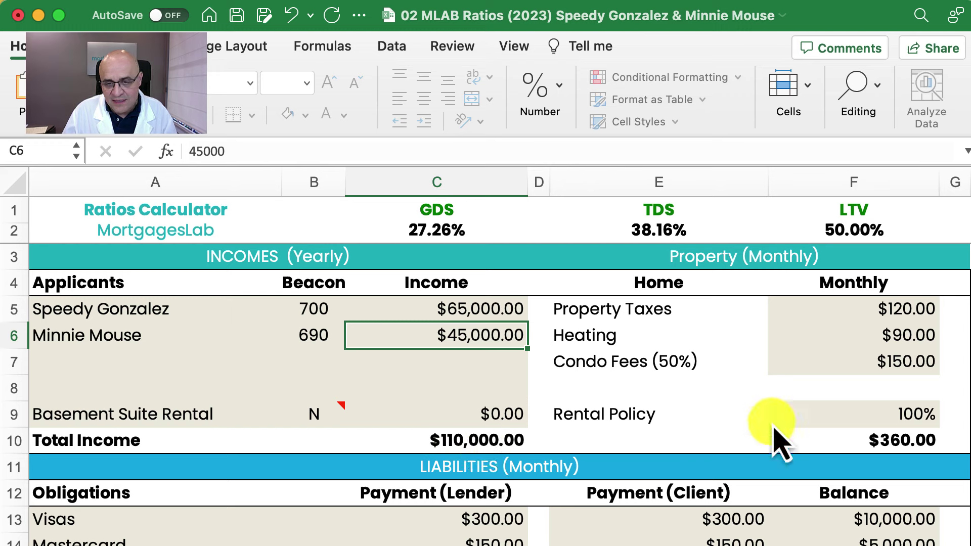
Check the monthly property costs: property taxes, heating and condo fees
click(908, 313)
drag(907, 311, 898, 372)
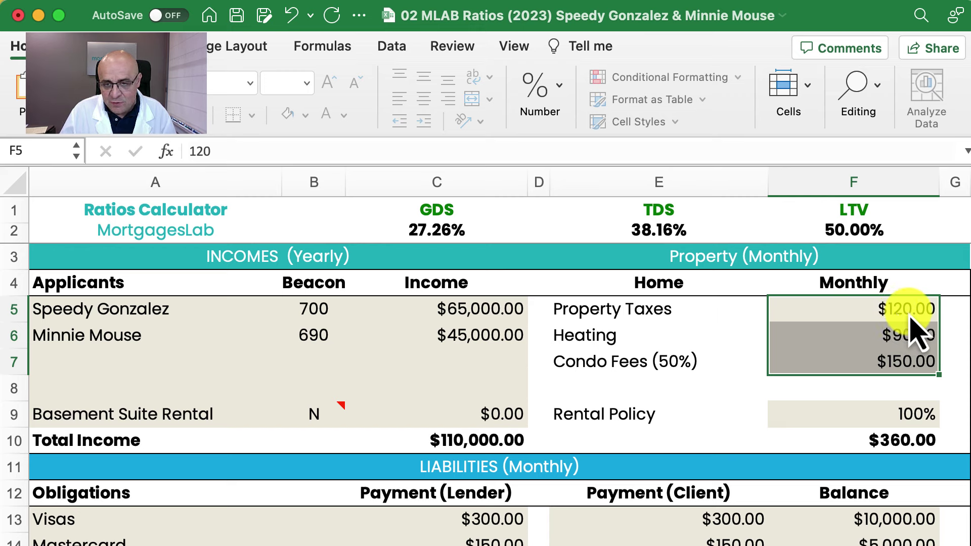
click(906, 336)
click(903, 366)
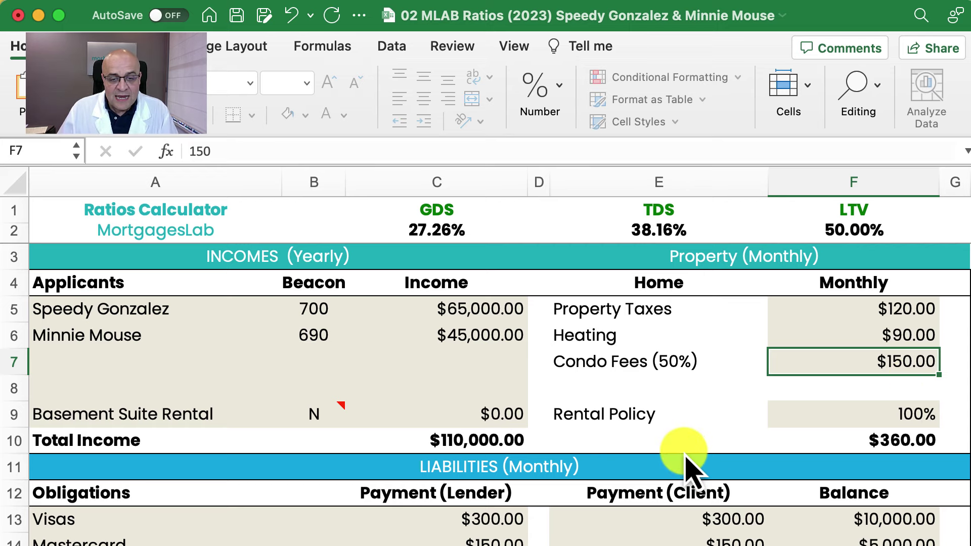
Scroll down and check the current amortization value of 25
scroll(690, 468, down, 4)
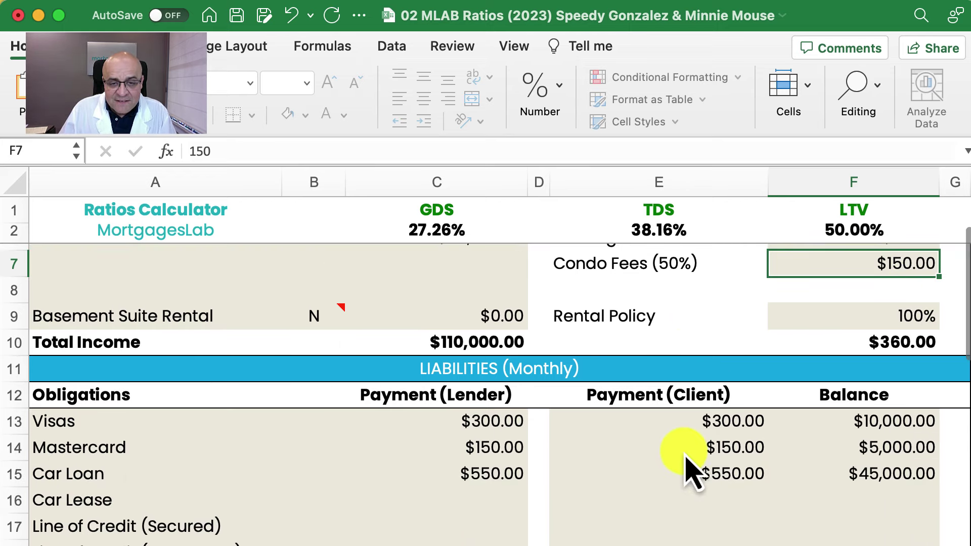
scroll(691, 467, down, 15)
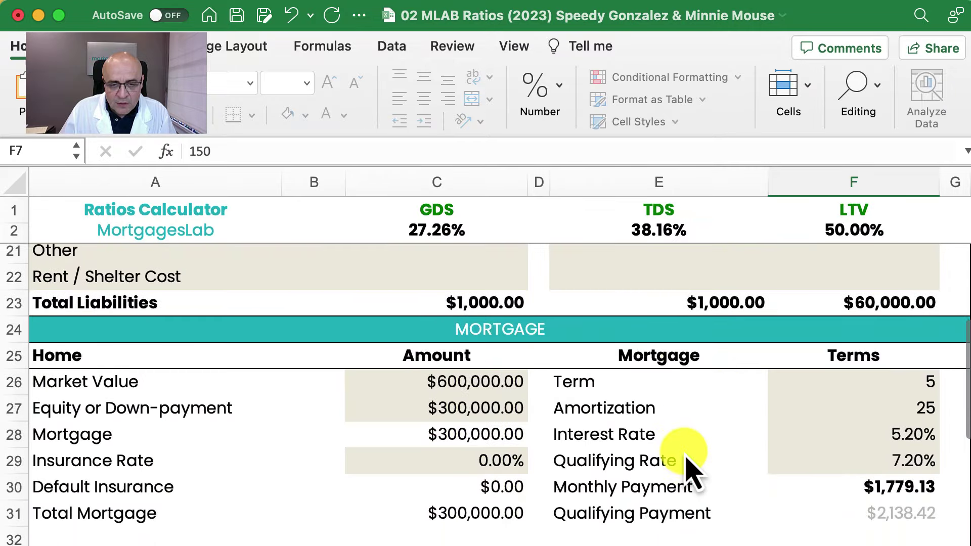
scroll(688, 466, down, 1)
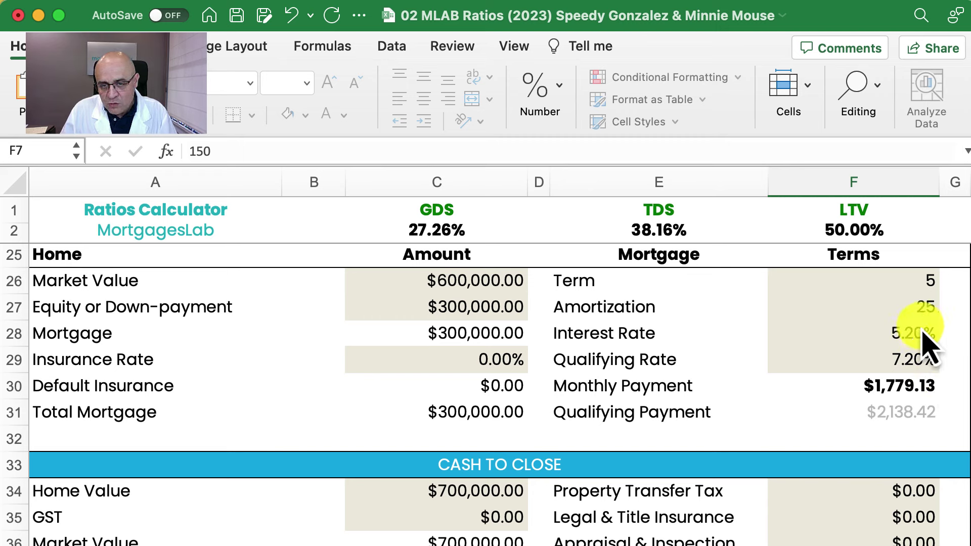
click(925, 308)
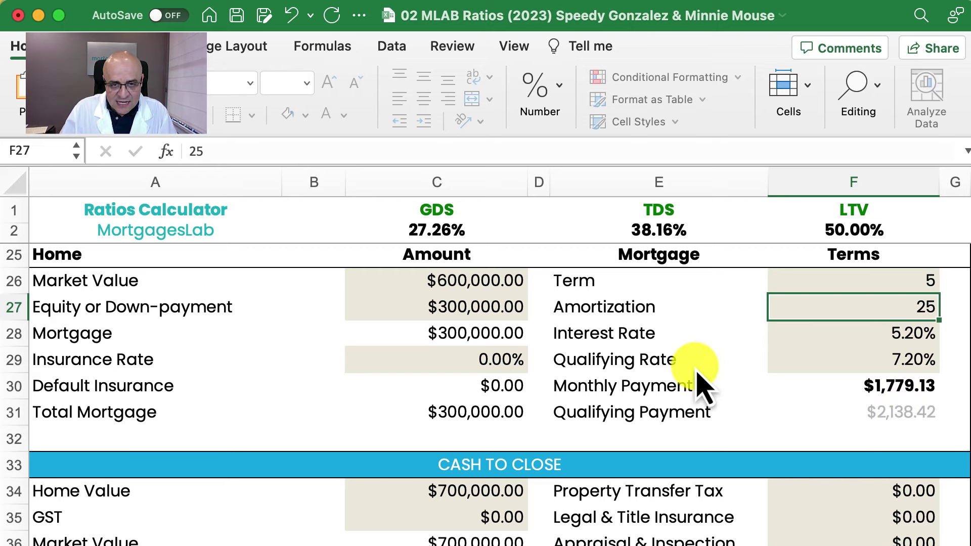
Review the balances and client payments for Visas, Mastercard and Car Loan
scroll(698, 387, up, 5)
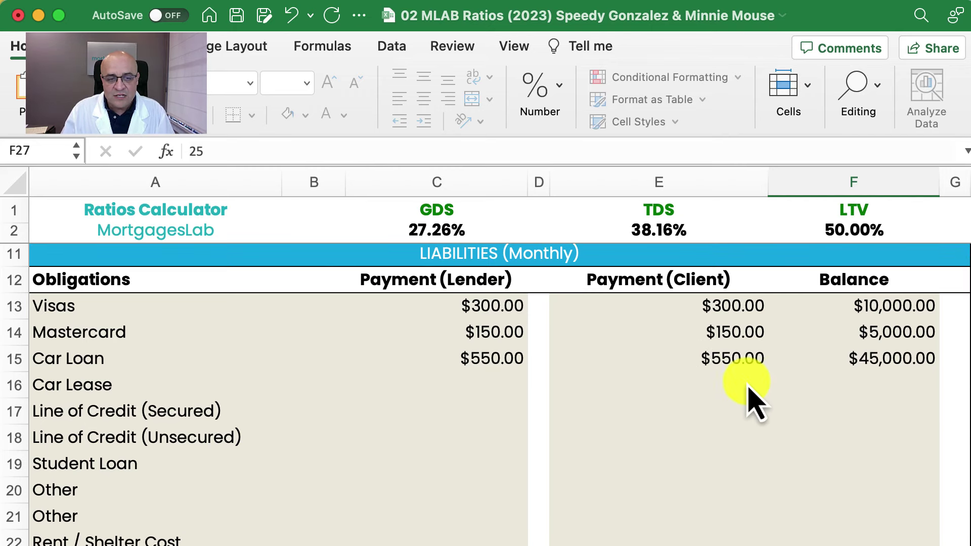
click(918, 309)
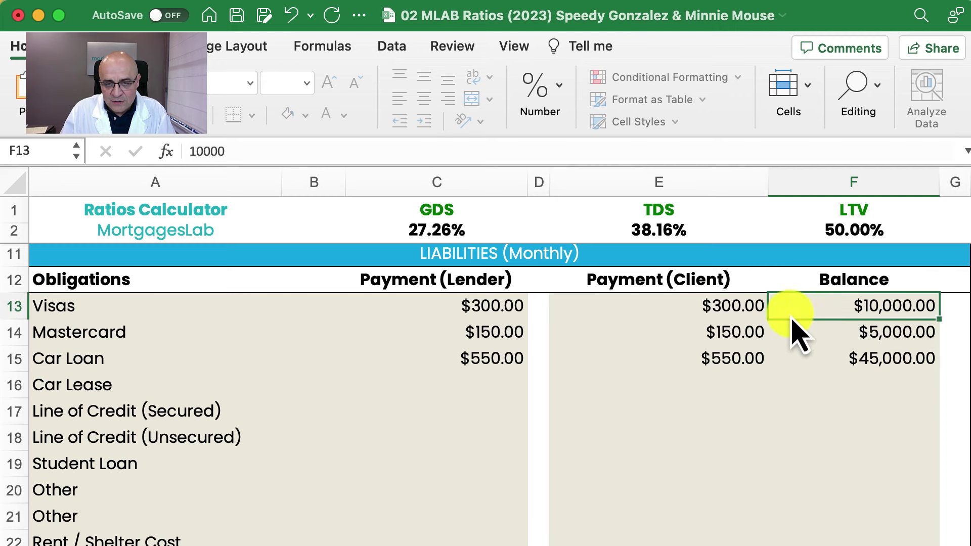
click(723, 310)
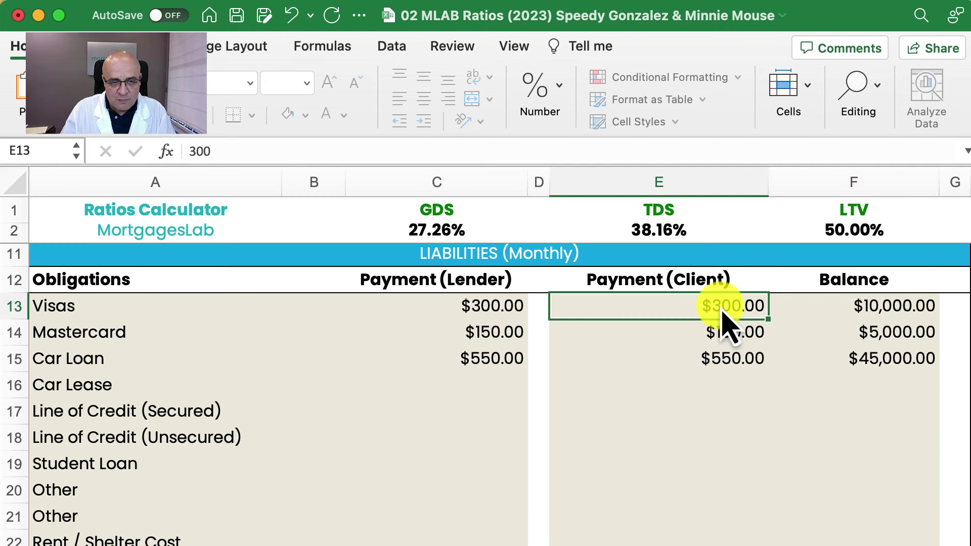
click(905, 336)
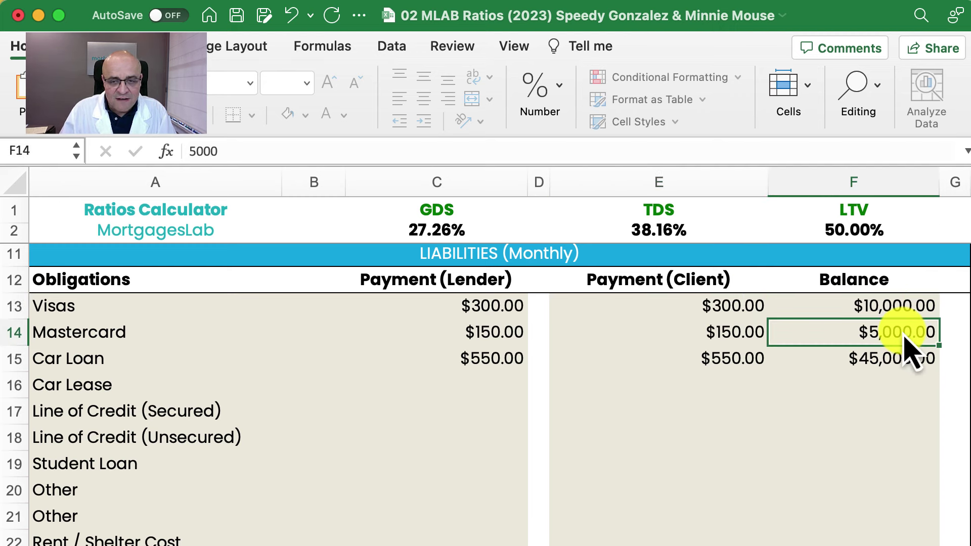
click(743, 338)
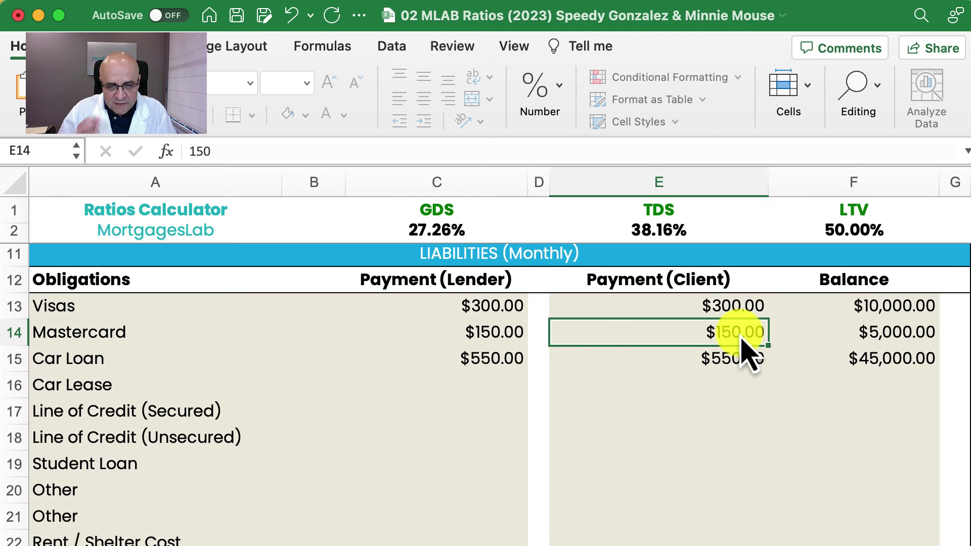
click(898, 361)
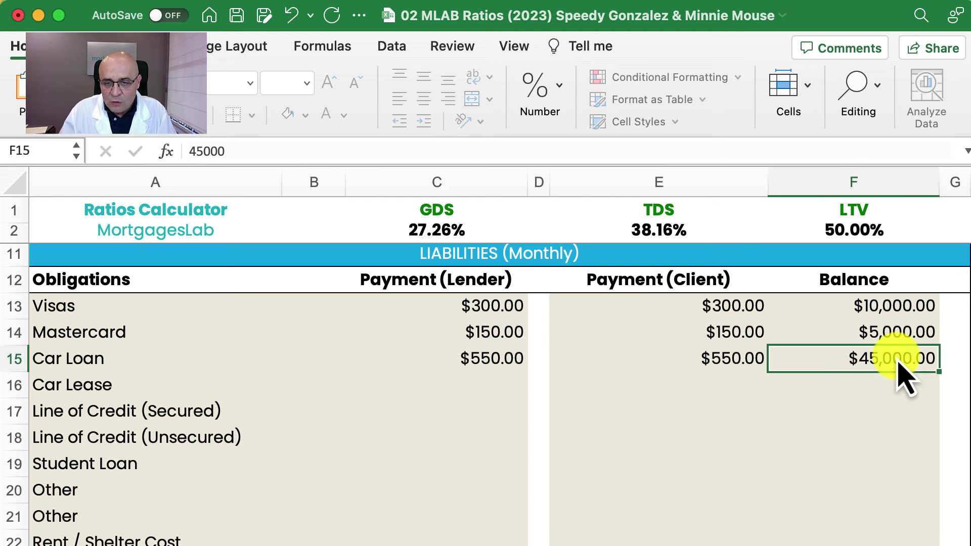
click(740, 361)
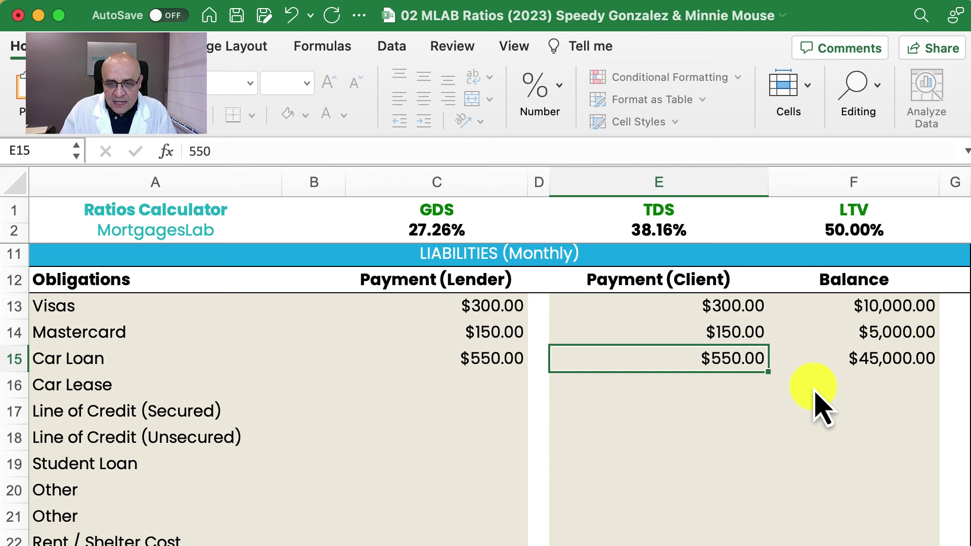
Scroll down past the Liabilities table to the Mortgage section rows
scroll(817, 403, down, 2)
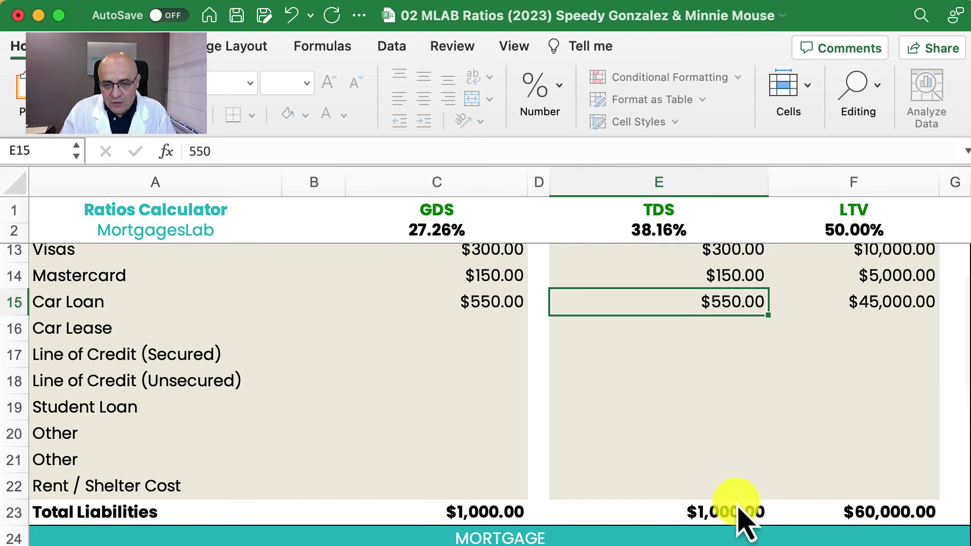
scroll(753, 473, down, 3)
scroll(756, 473, down, 5)
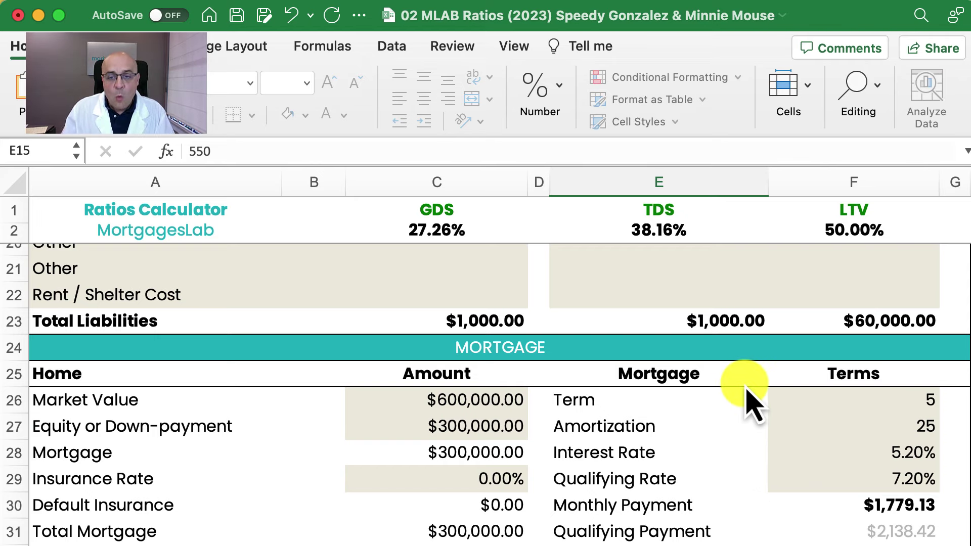
scroll(750, 402, up, 6)
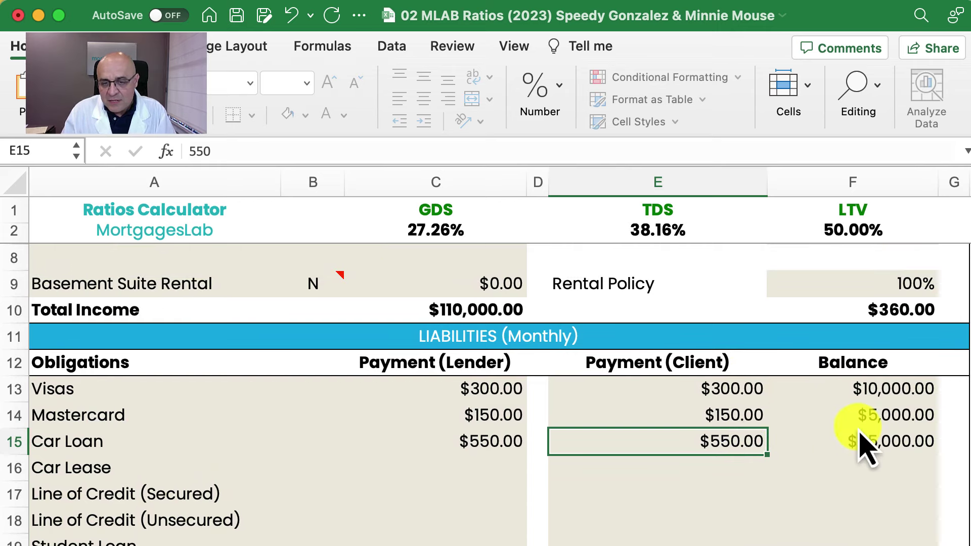
scroll(825, 440, up, 3)
scroll(825, 440, down, 3)
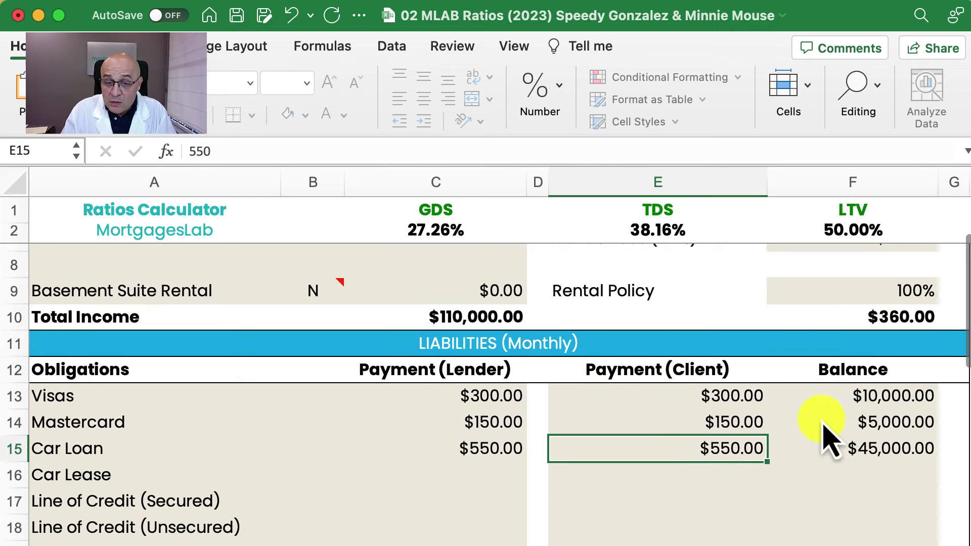
scroll(829, 455, down, 5)
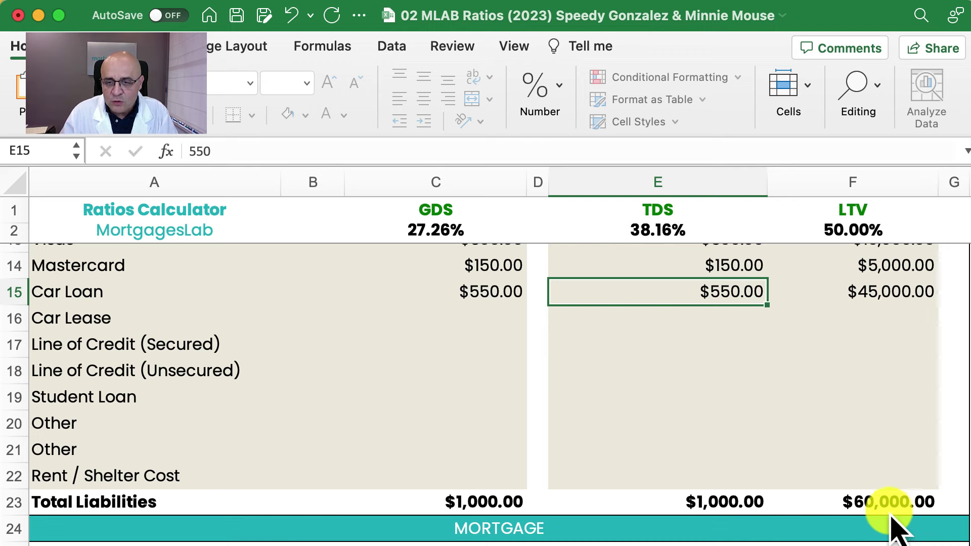
scroll(727, 456, down, 5)
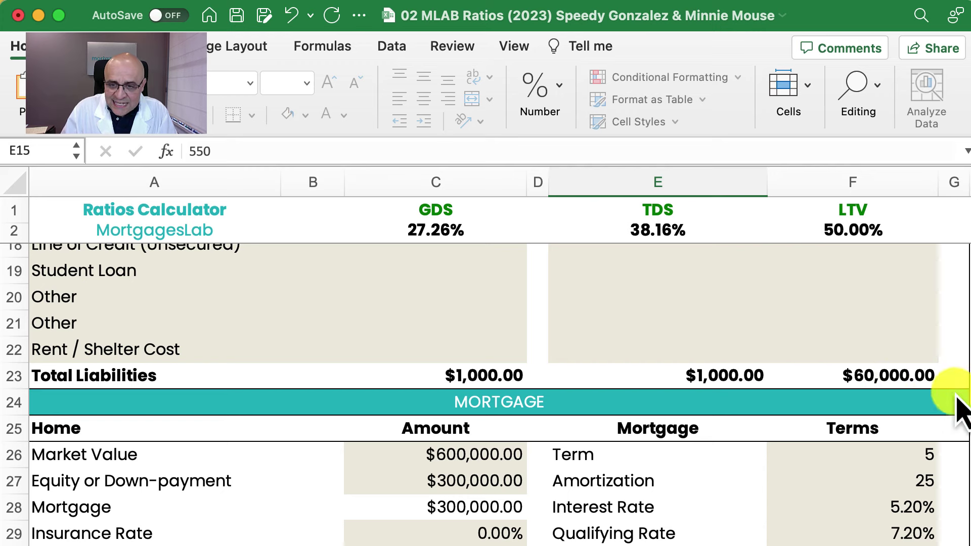
scroll(806, 473, down, 2)
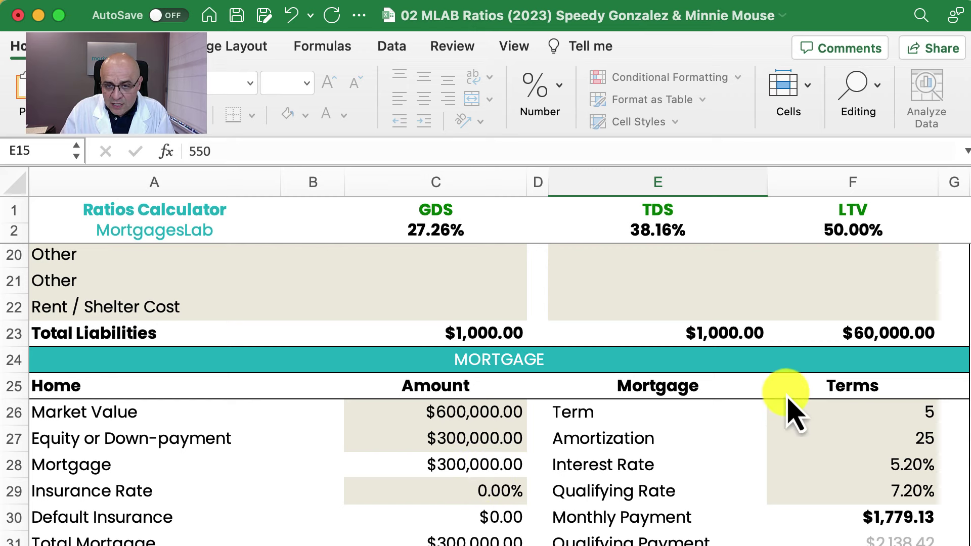
Set the down payment in C27 to 235000
click(494, 444)
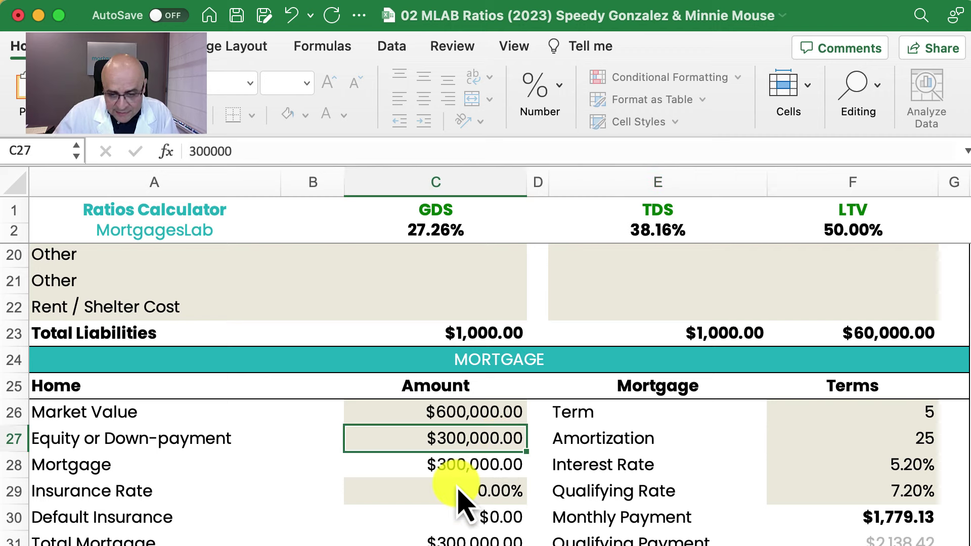
text(235000)
key(Return)
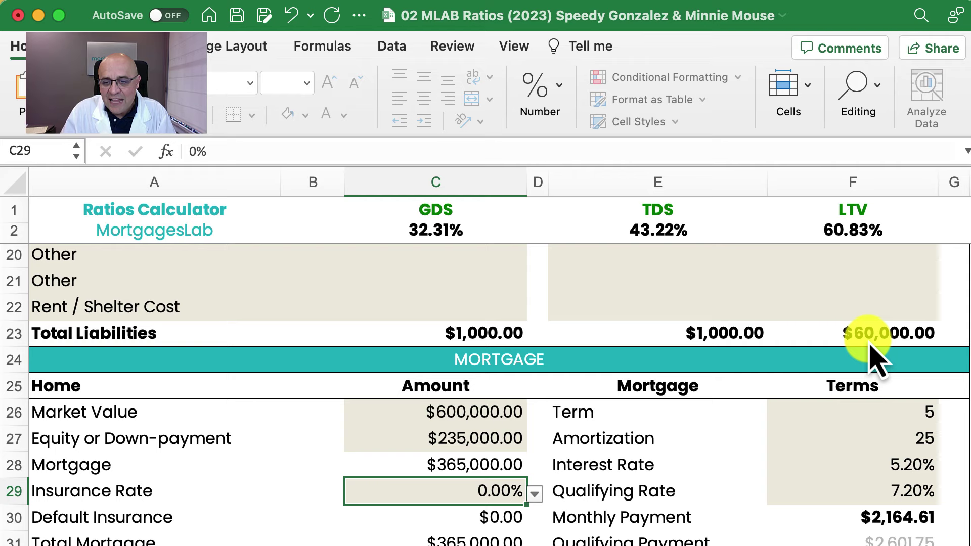
Enter 0 as the lender payment for Visas, Mastercard and Car Loan
scroll(827, 373, up, 5)
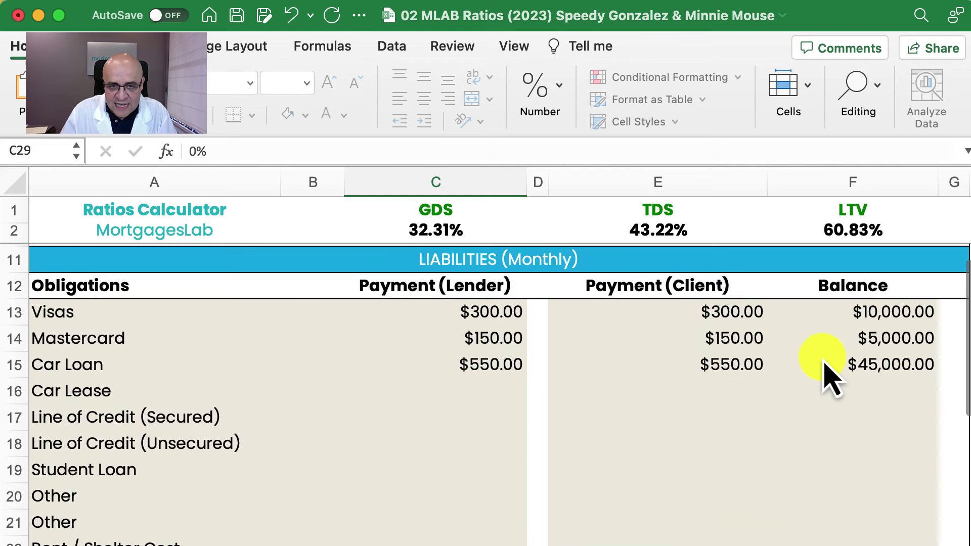
click(477, 321)
text(0)
scroll(481, 328, up, 1)
key(Return)
text(0)
key(Return)
text(0)
key(Return)
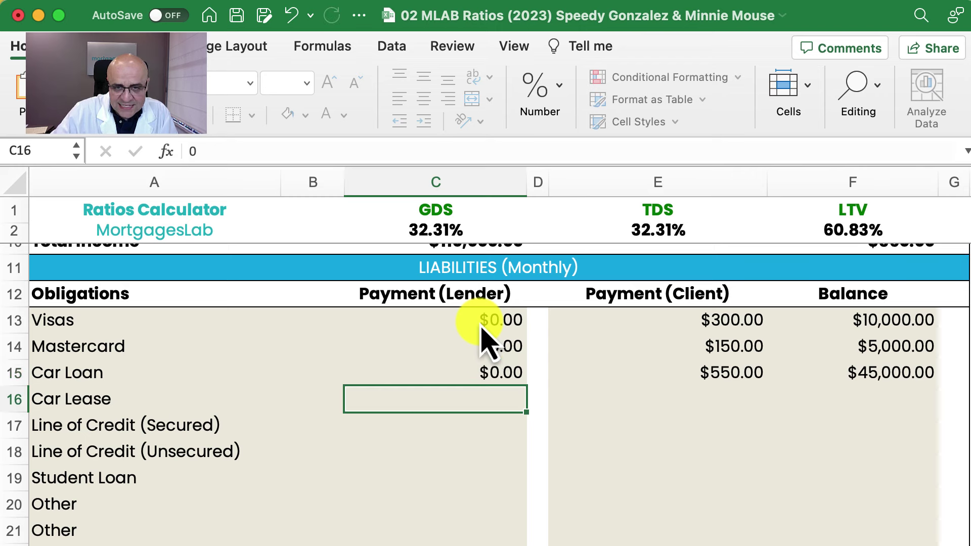
key(Delete)
scroll(662, 384, down, 10)
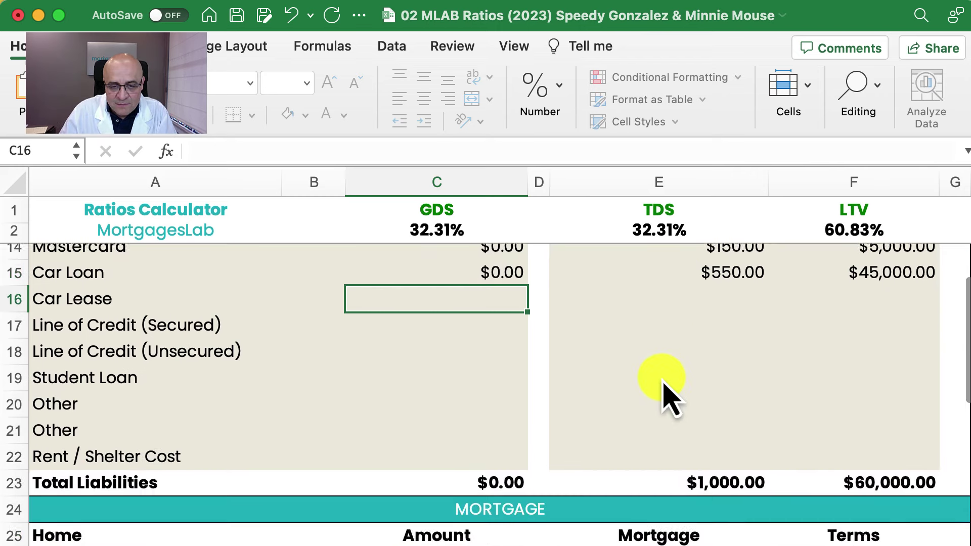
scroll(663, 385, down, 3)
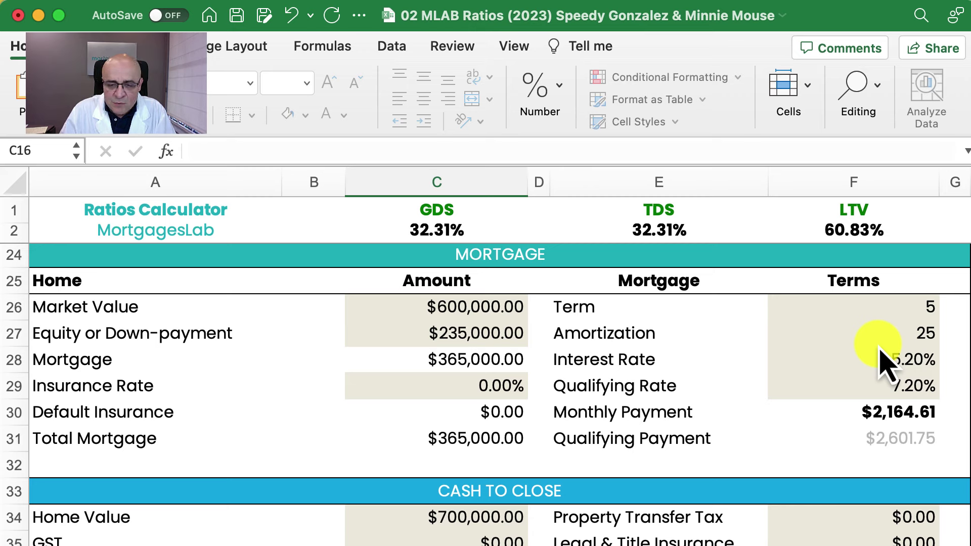
drag(915, 337, 915, 392)
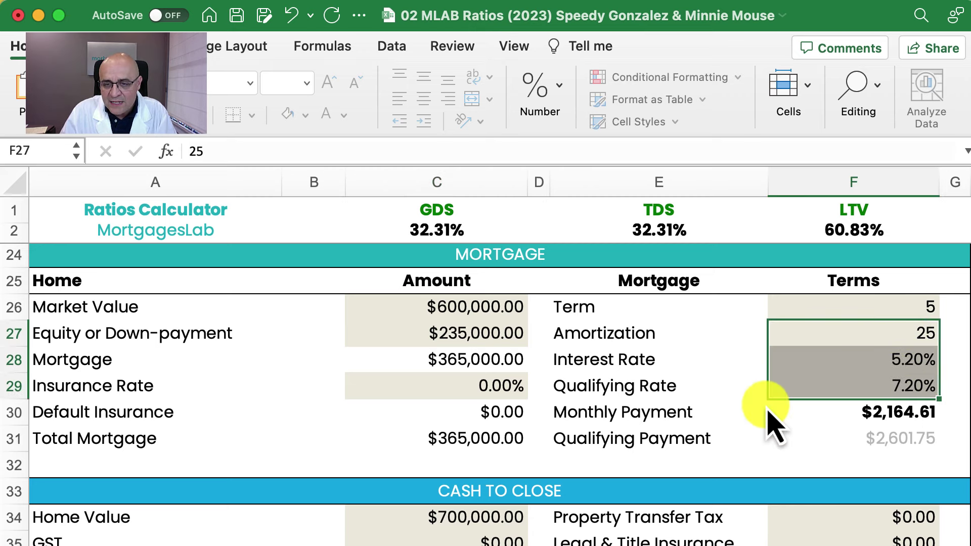
click(927, 335)
click(909, 369)
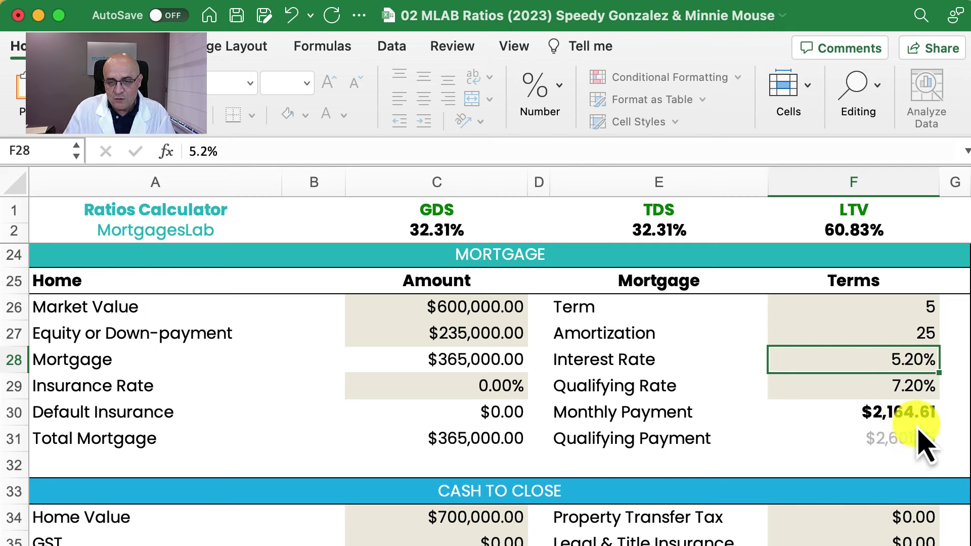
scroll(856, 433, up, 3)
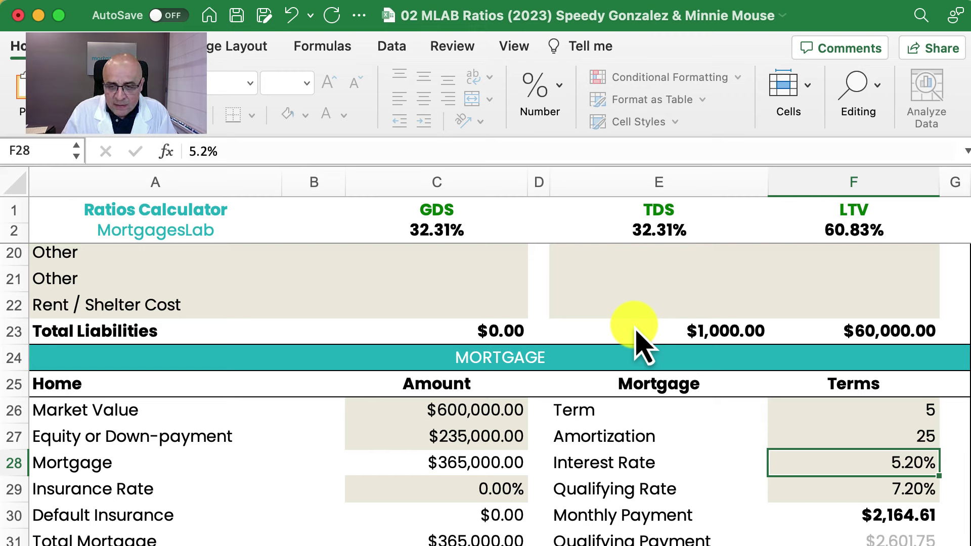
Enter 30 as the amortization years in F27, dropping the monthly payment to $1,991.77
click(906, 441)
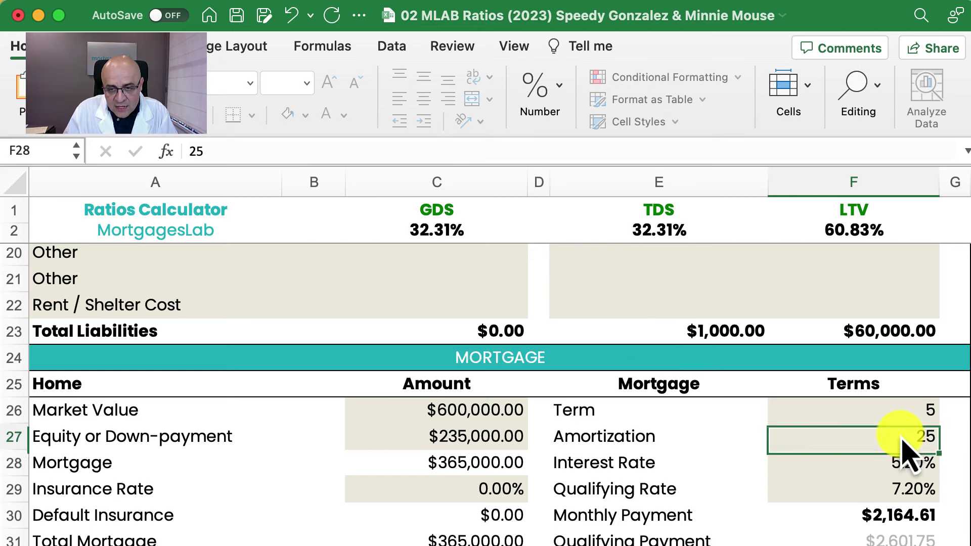
text(30)
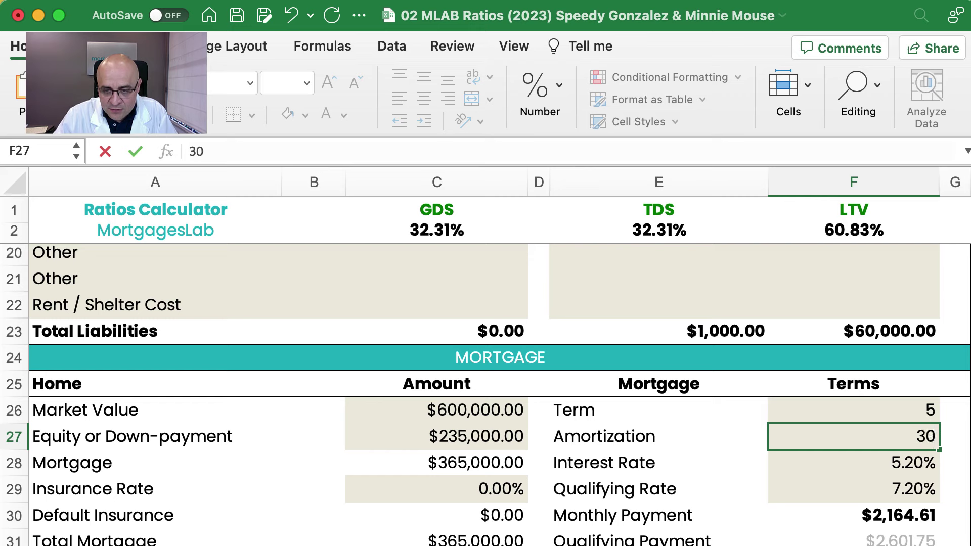
key(Return)
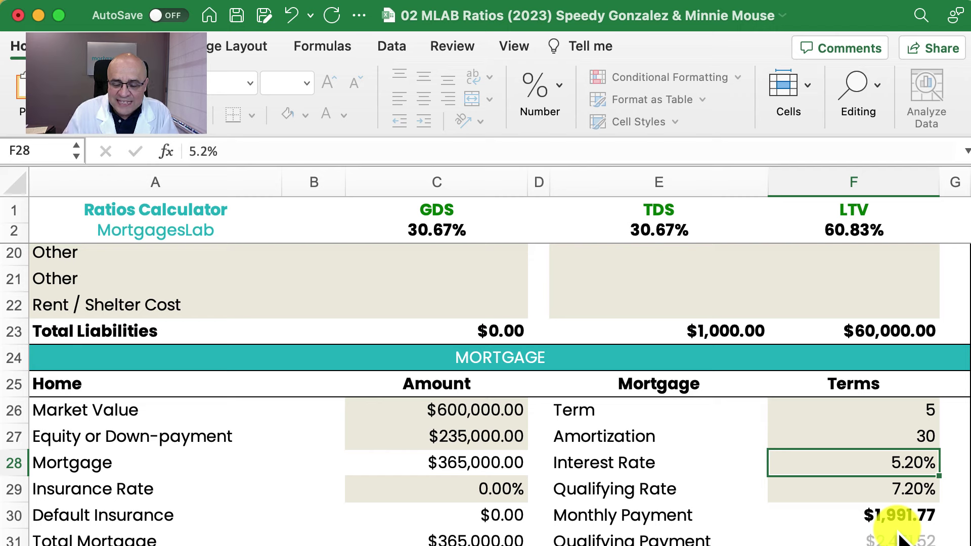
click(916, 441)
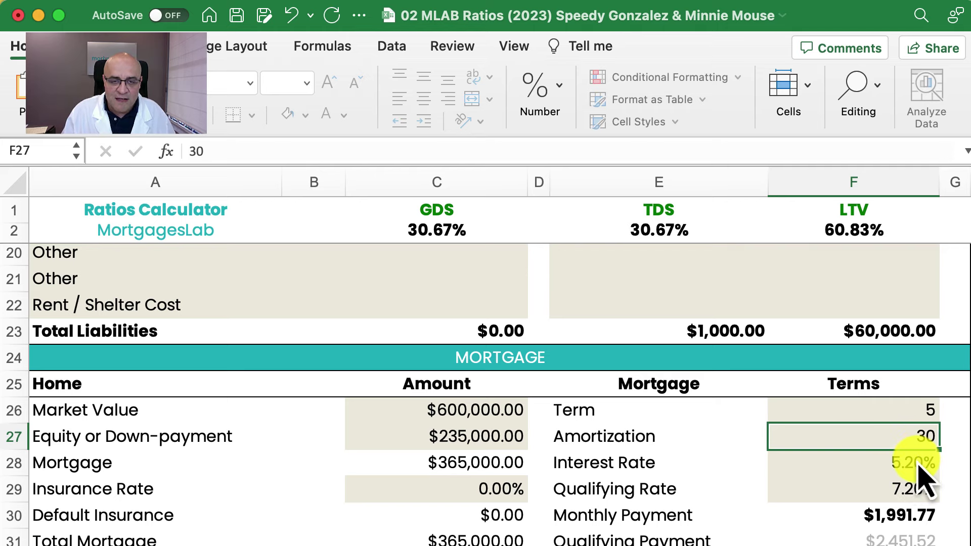
Scroll up to the top of the calculator to the Incomes section
scroll(797, 481, up, 10)
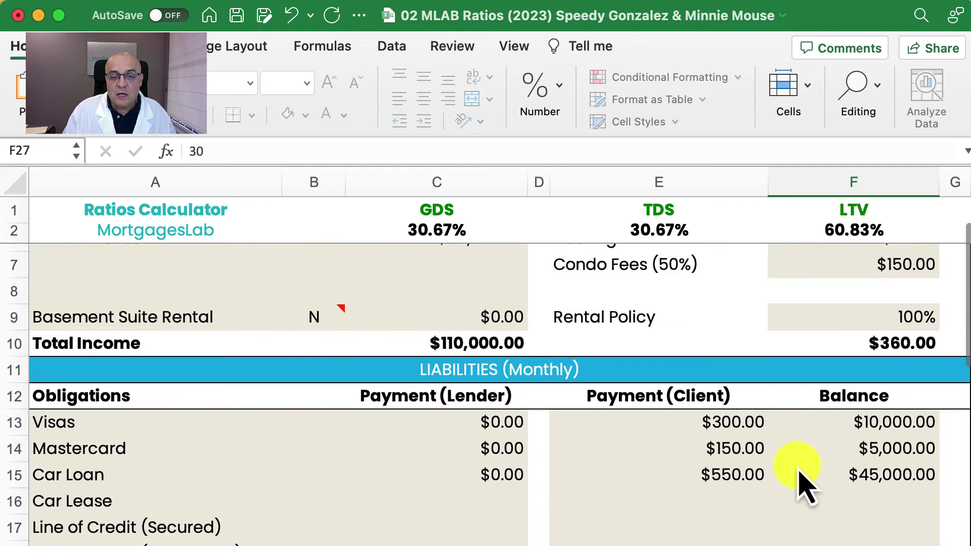
scroll(798, 481, up, 3)
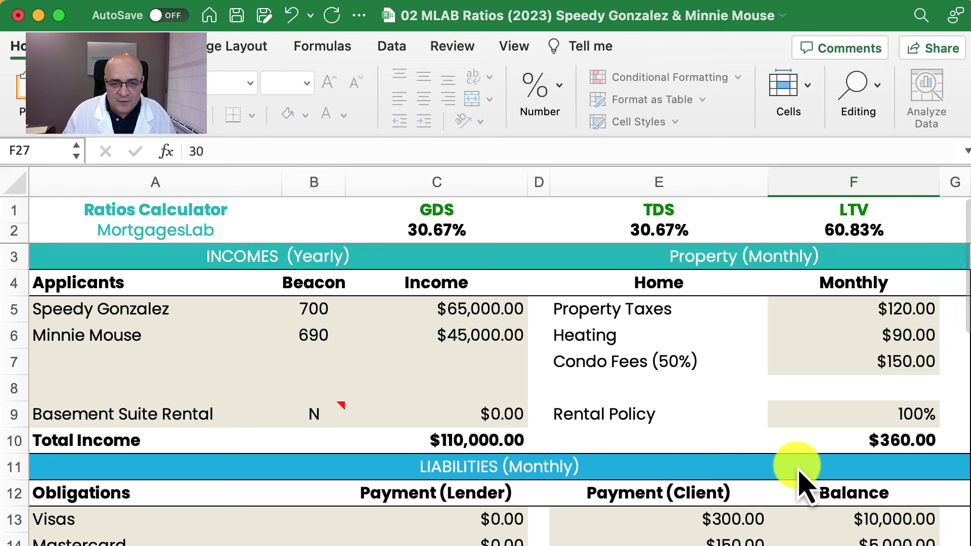